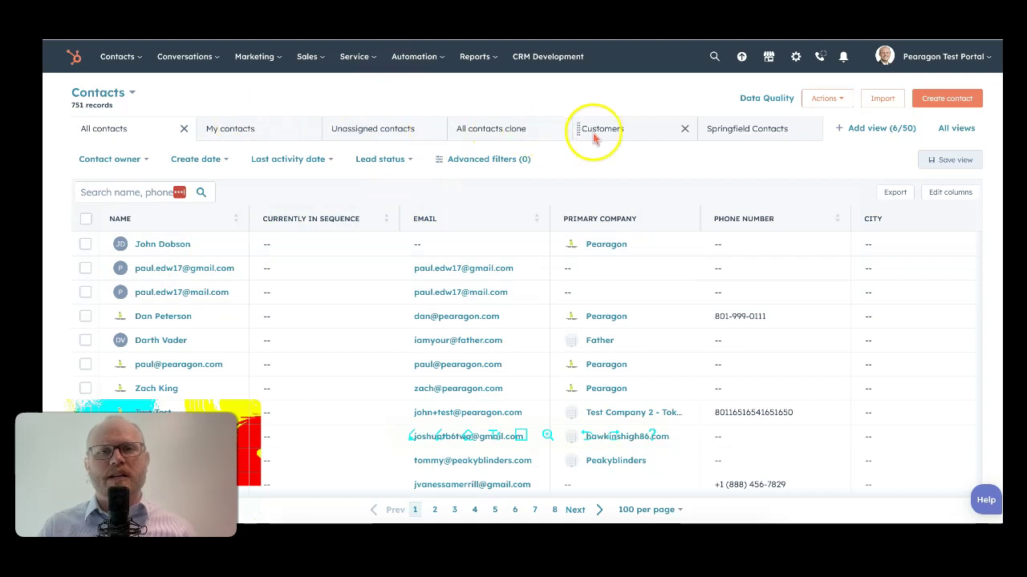
Go to Sales > Tasks to list all 337 sales tasks
left_click(316, 63)
left_click(318, 163)
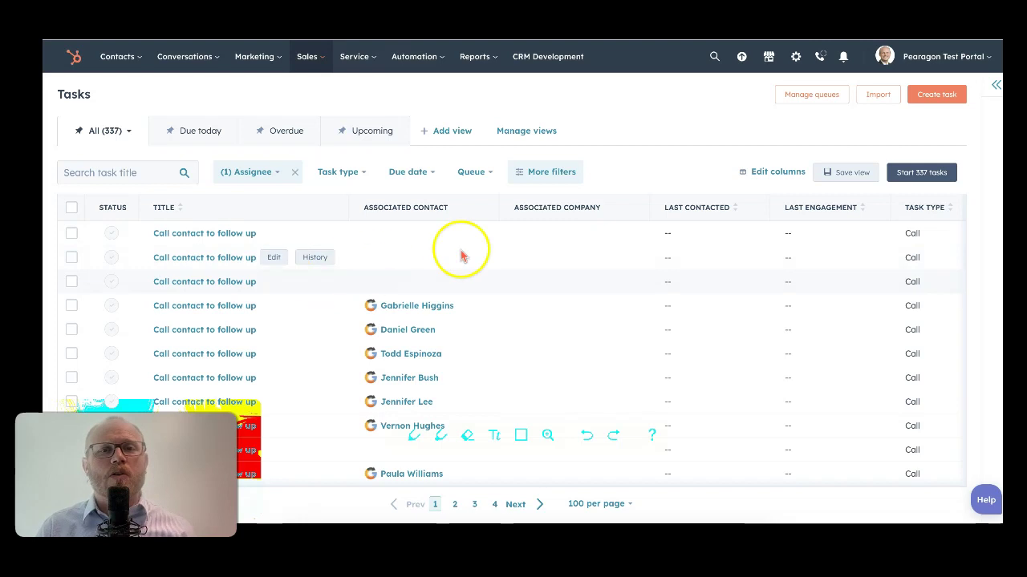
Set the Due date filter to Today, cutting the list to 110 tasks
scroll(536, 241, "down", 1)
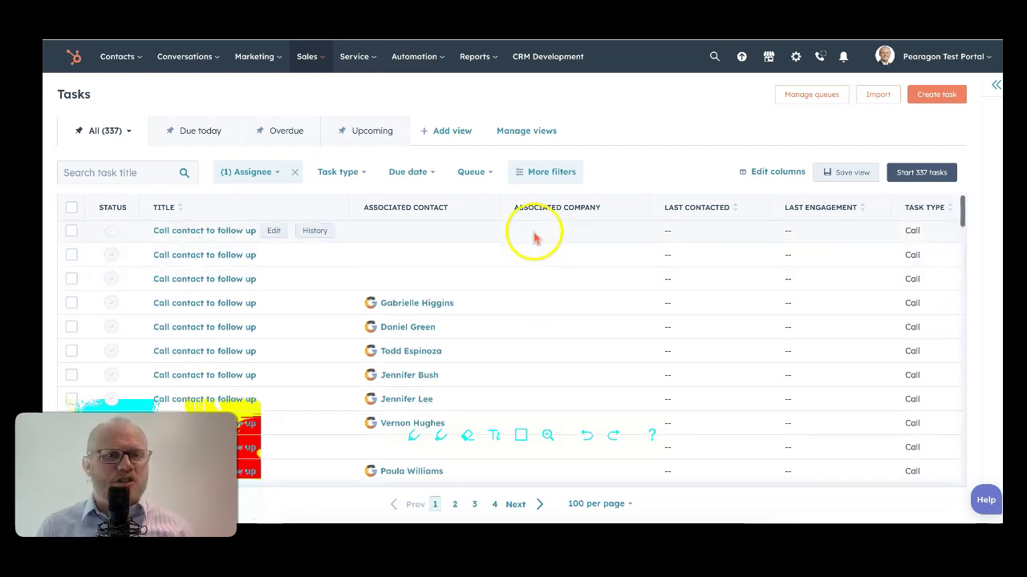
left_click(420, 176)
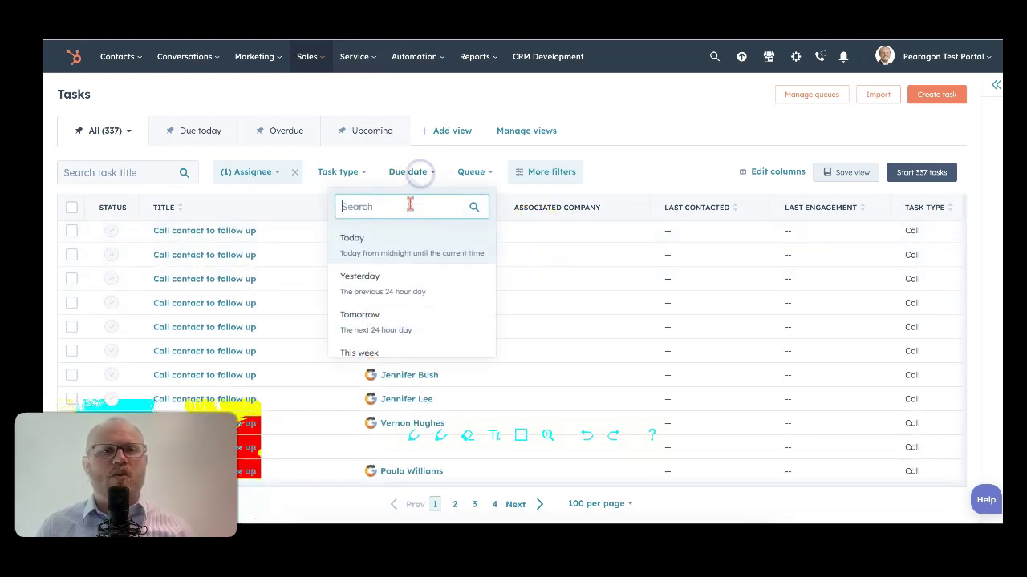
left_click(392, 238)
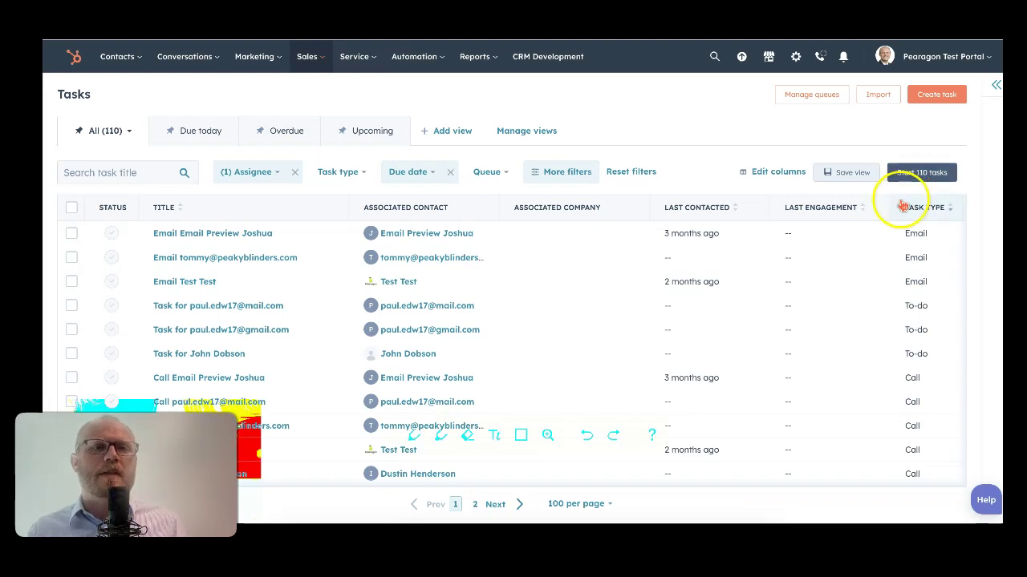
Open Sales > Prospecting, showing 110 tasks due today and 212 overdue
left_click(321, 68)
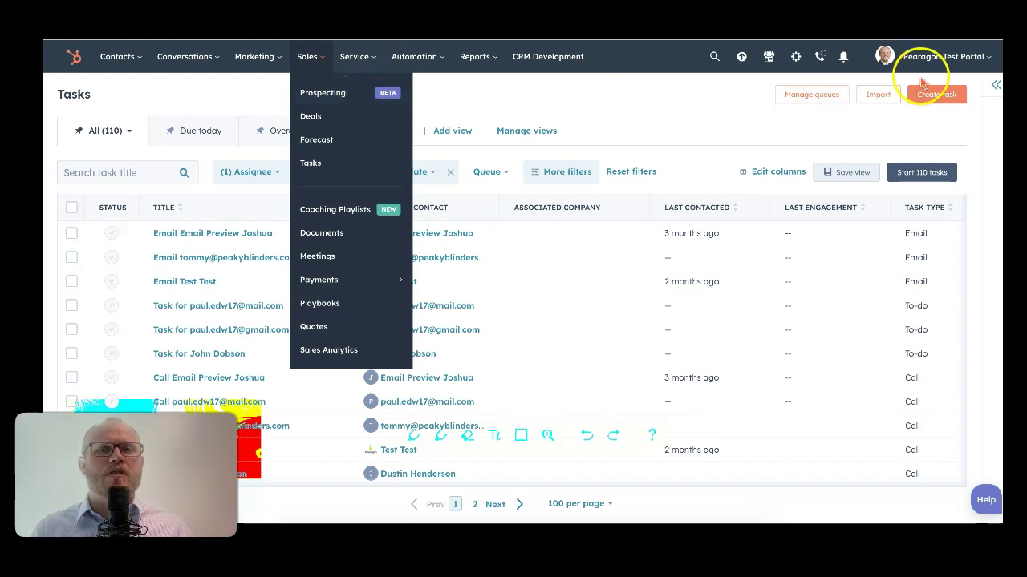
left_click(943, 64)
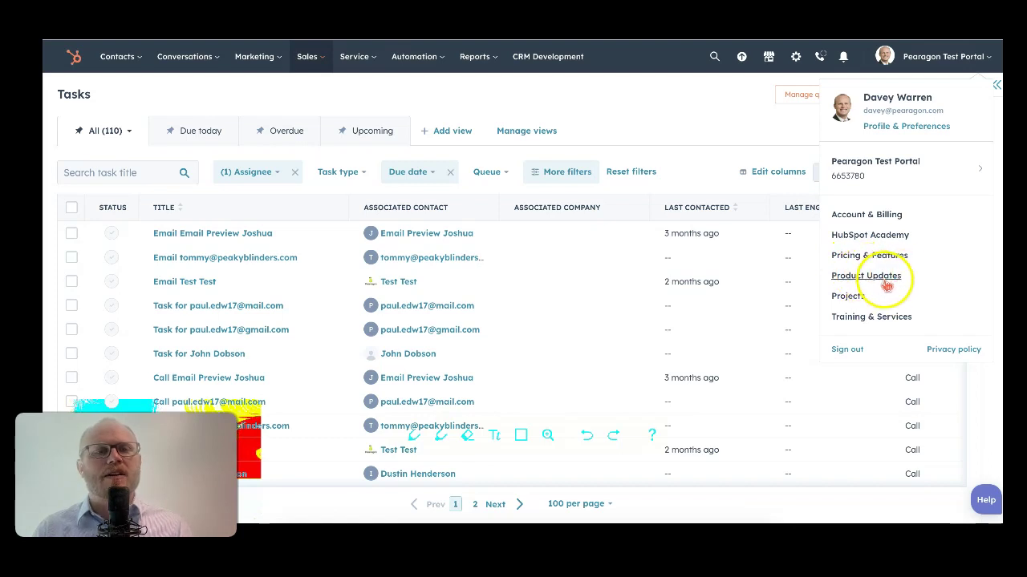
left_click(653, 115)
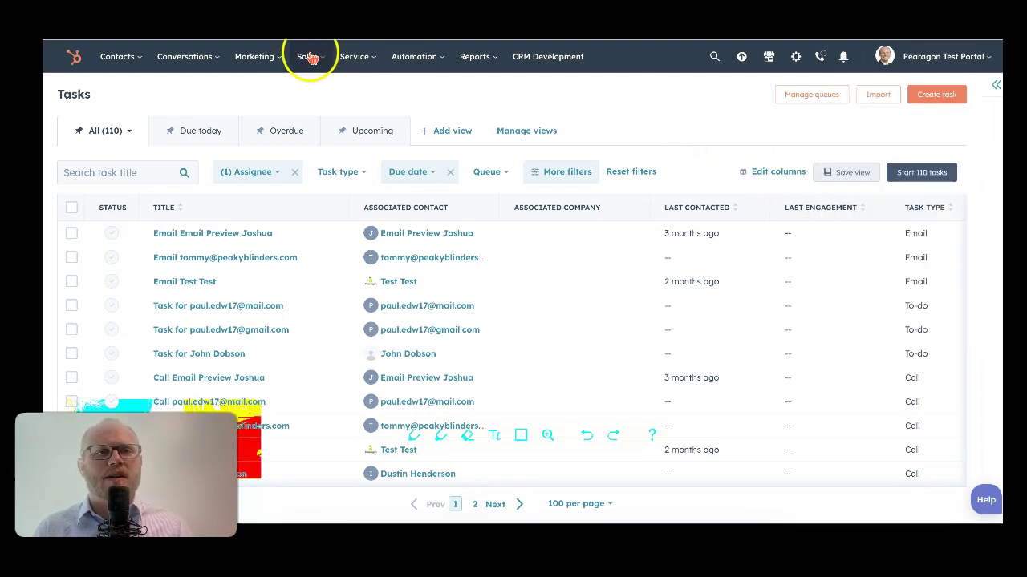
left_click(311, 58)
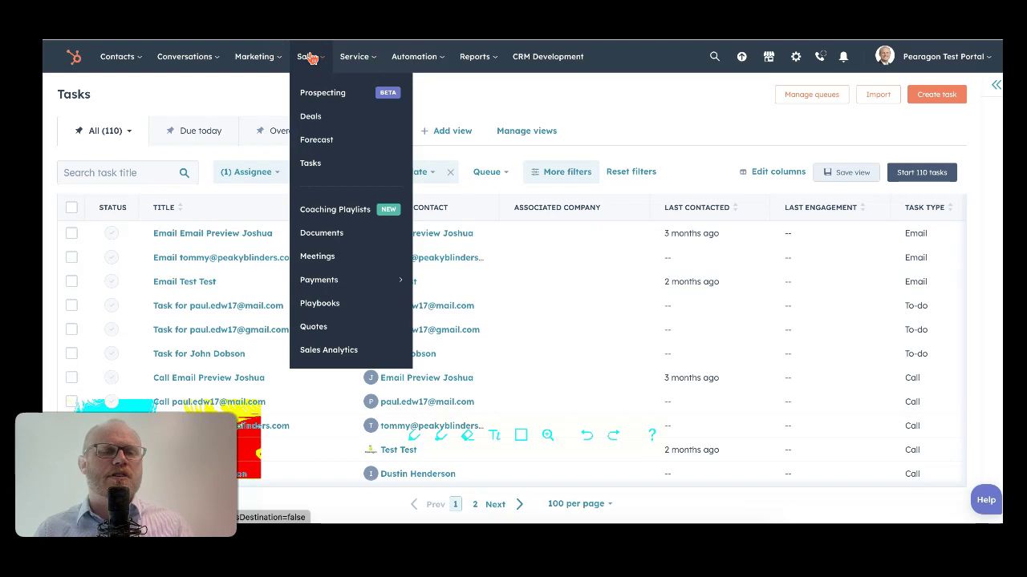
left_click(324, 95)
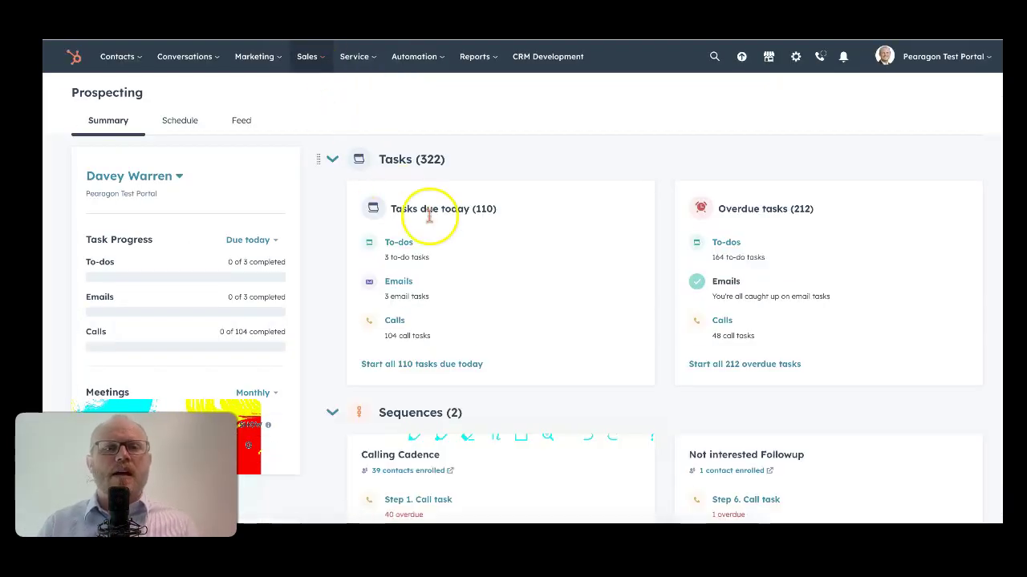
scroll(429, 215, "down", 1)
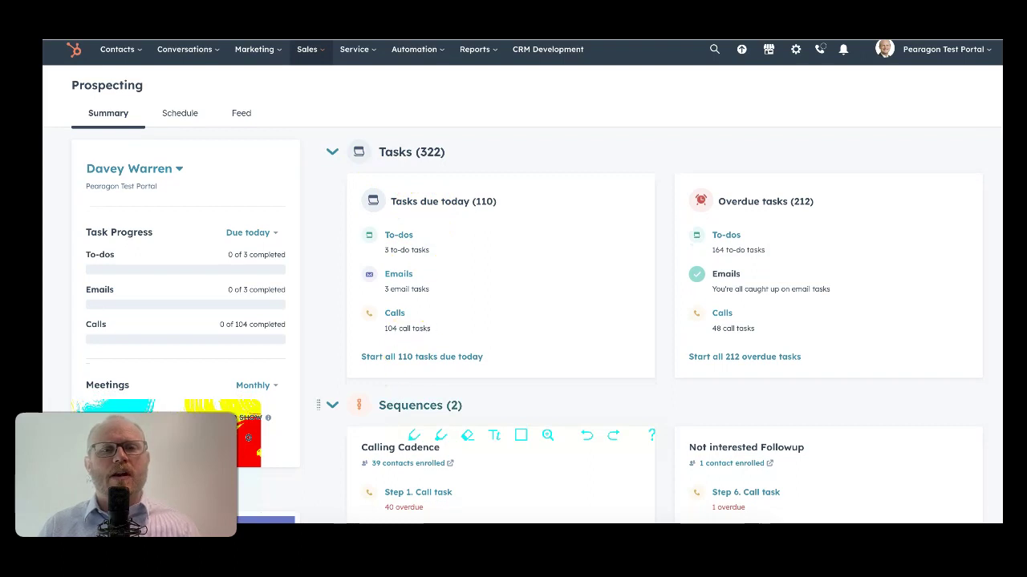
mouse_move(393, 435)
left_mouse_down()
mouse_move(560, 481)
mouse_move(700, 498)
left_mouse_up()
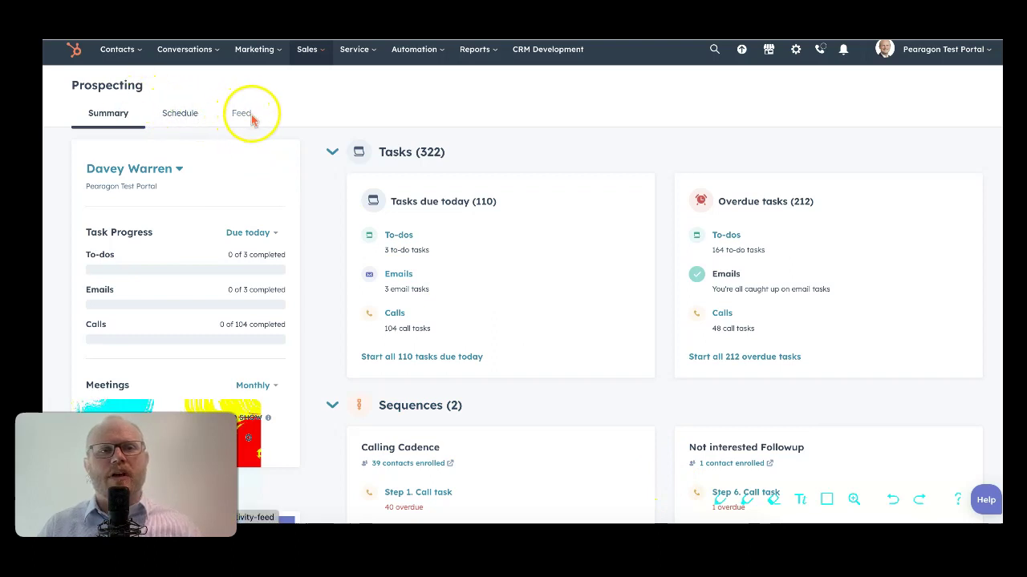
scroll(207, 185, "down", 1)
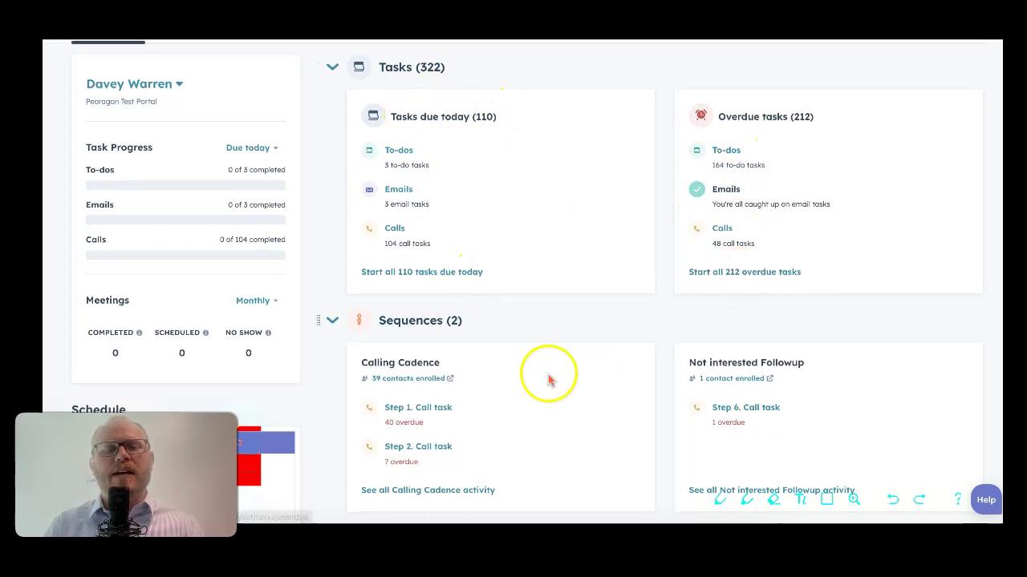
scroll(550, 378, "down", 1)
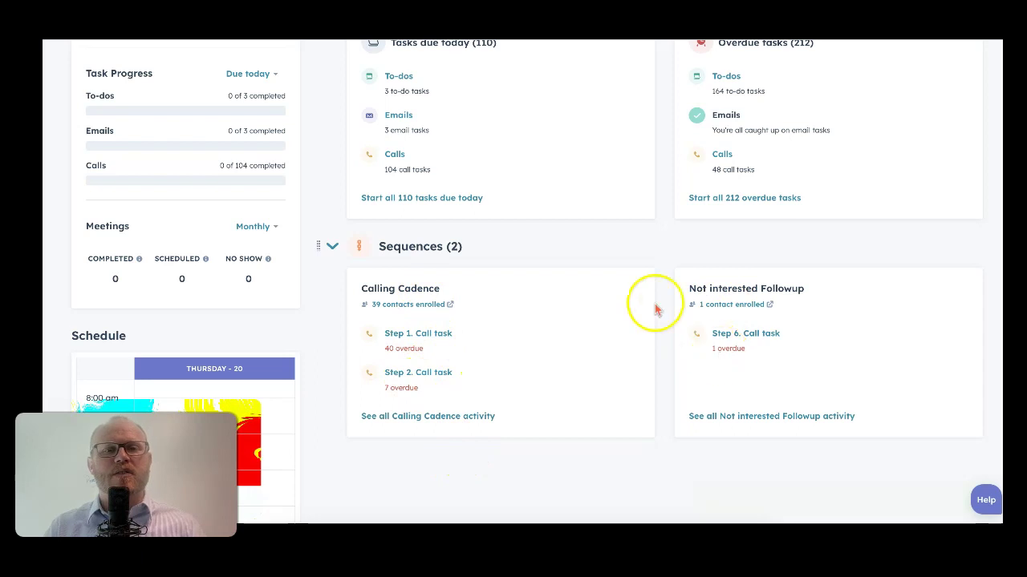
scroll(305, 339, "down", 3)
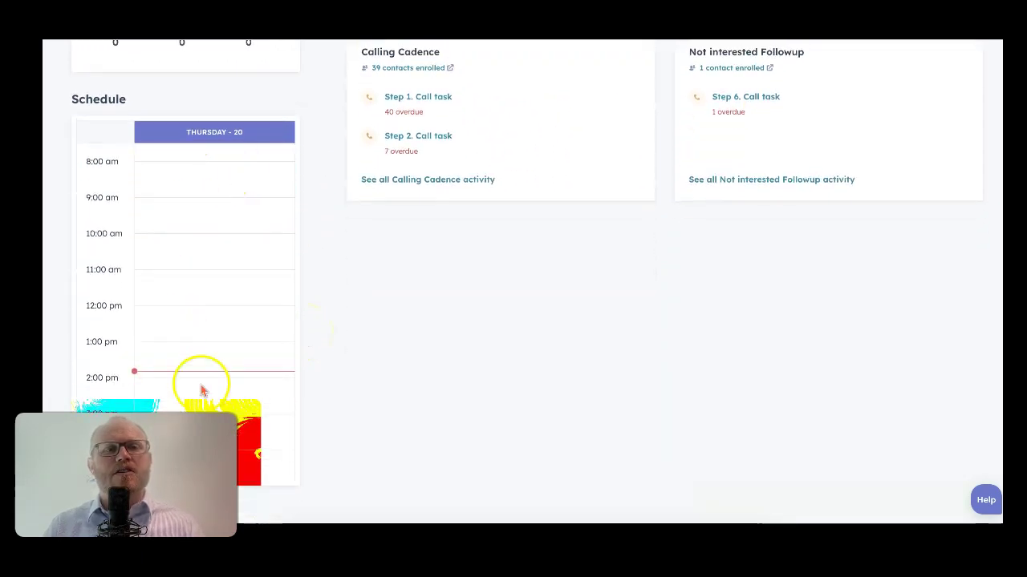
scroll(209, 321, "up", 4)
scroll(208, 321, "down", 7)
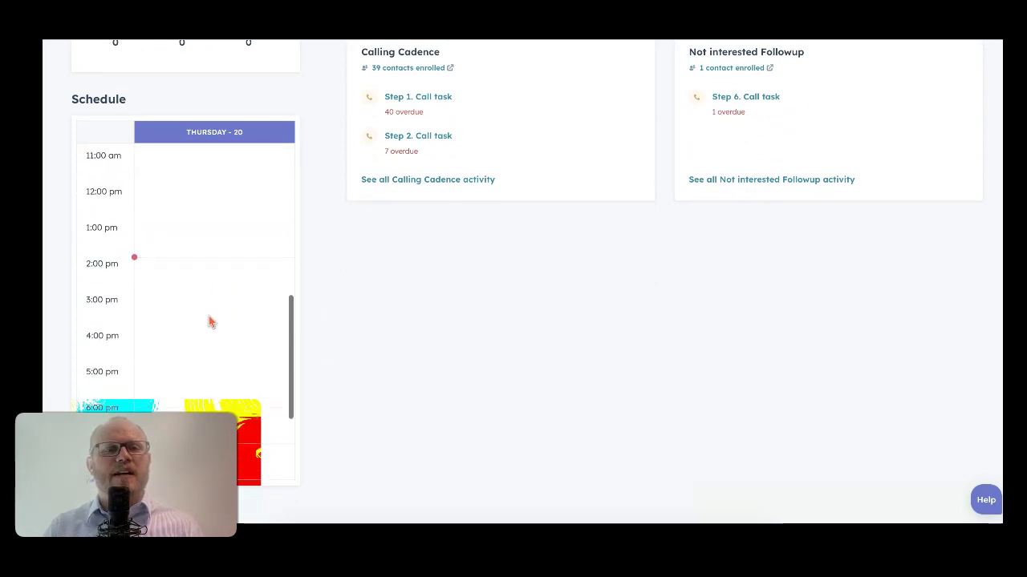
left_click(160, 309)
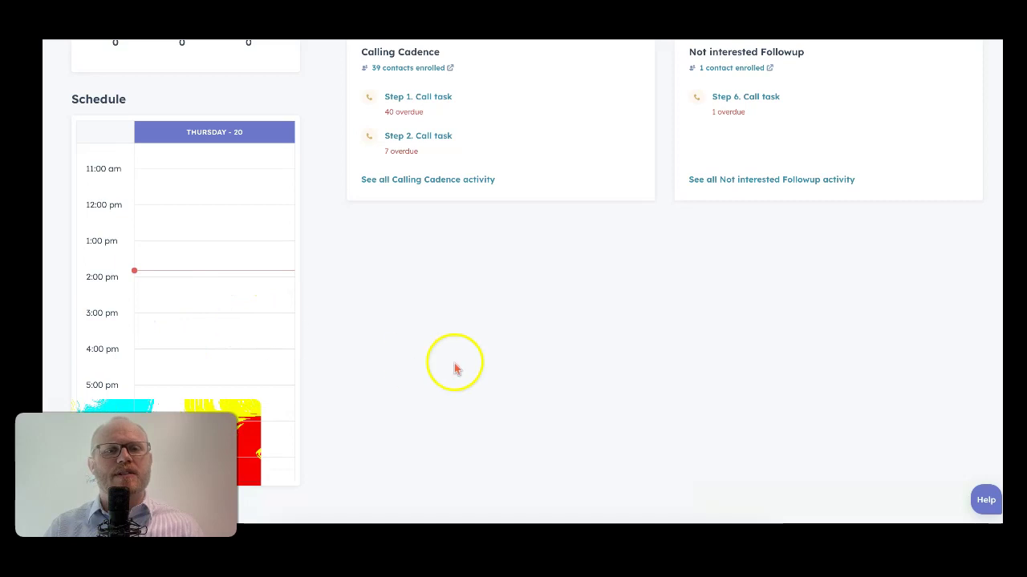
scroll(408, 351, "up", 5)
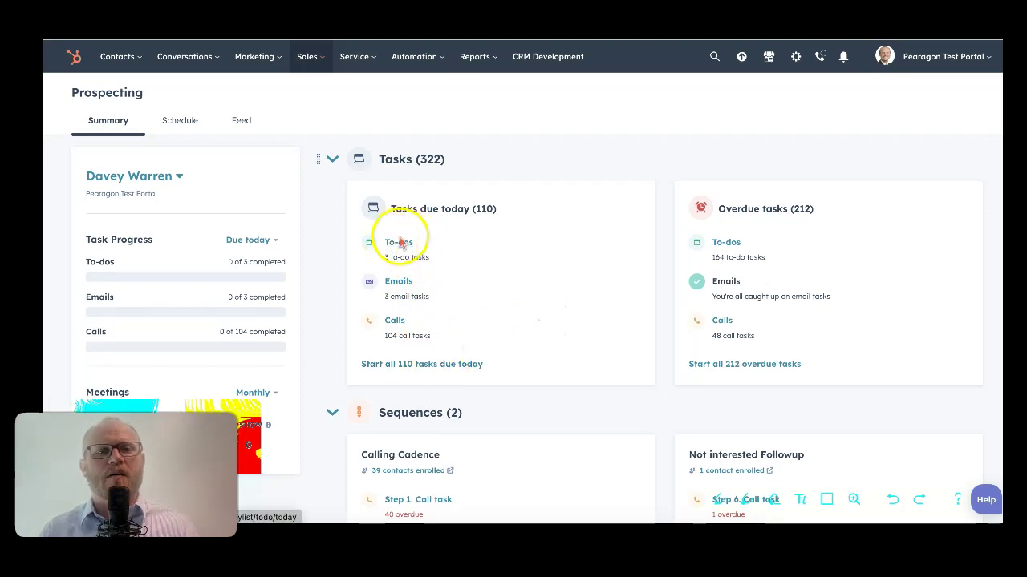
Open today's 3 to-do tasks and view the second and third tasks' contacts
left_click(399, 242)
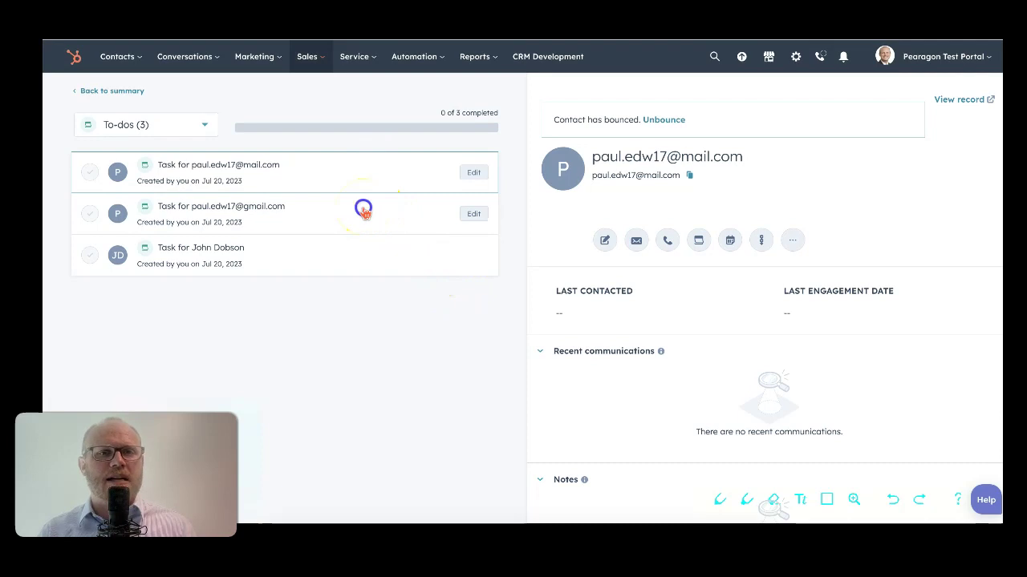
left_click(363, 210)
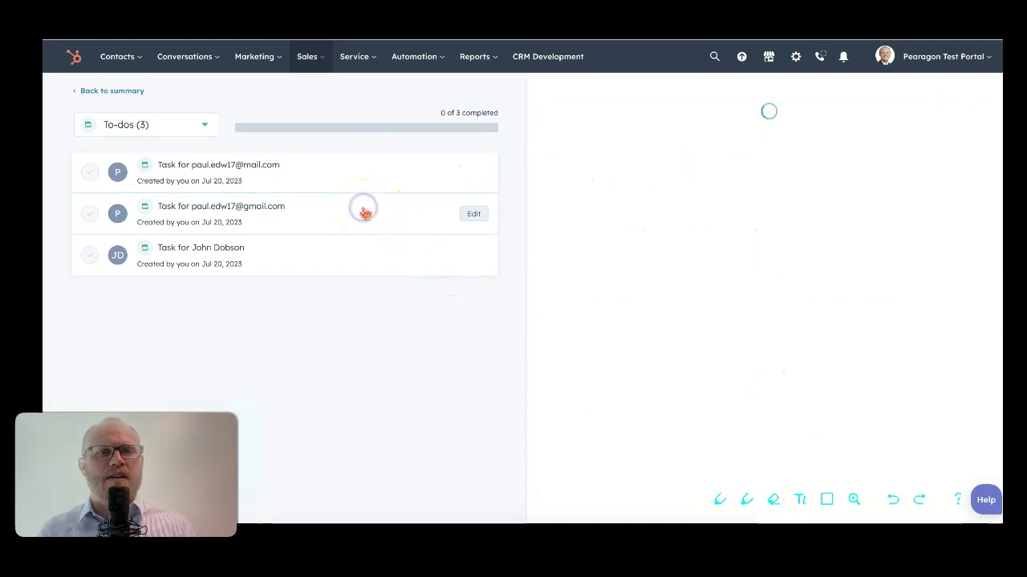
left_click(352, 255)
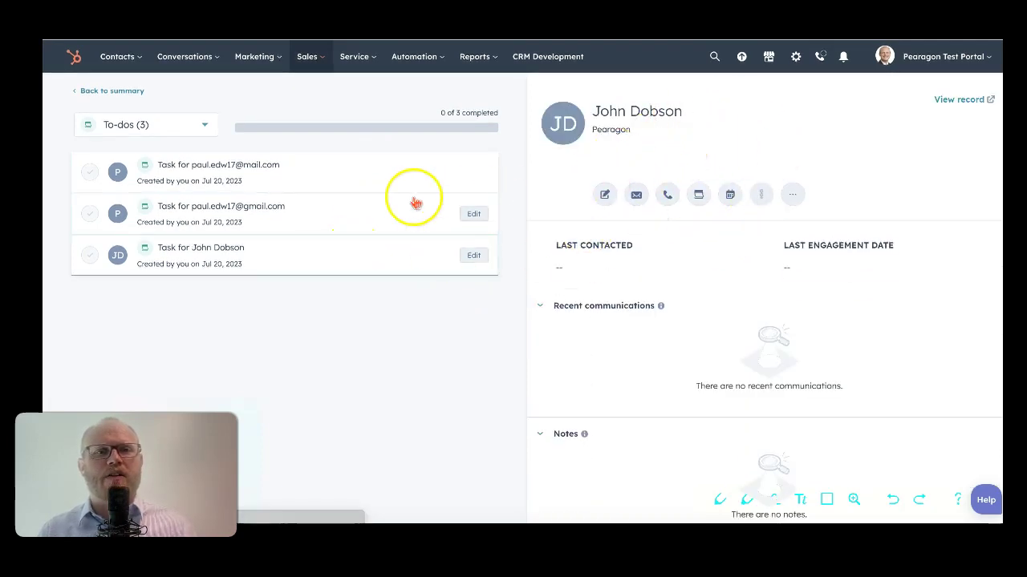
left_click(355, 210)
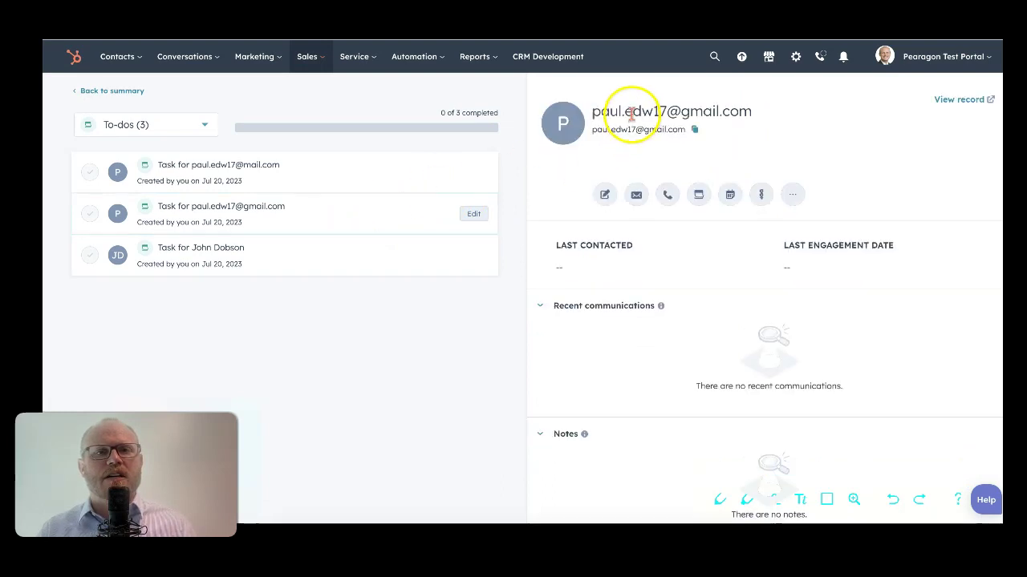
Scroll through the second task's contact record and back to the top
scroll(658, 283, "down", 2)
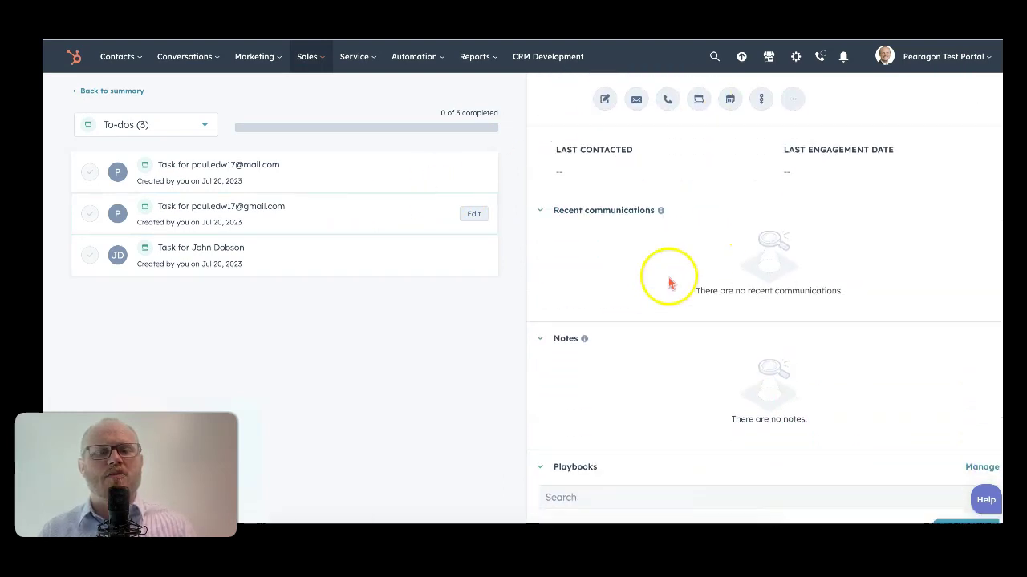
scroll(674, 309, "down", 3)
scroll(676, 314, "down", 6)
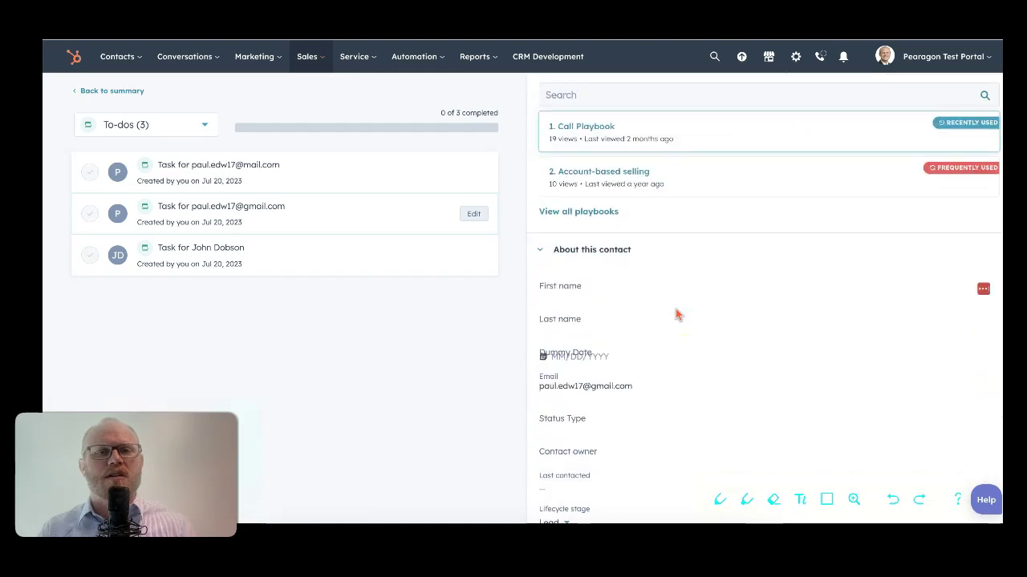
scroll(676, 315, "down", 1)
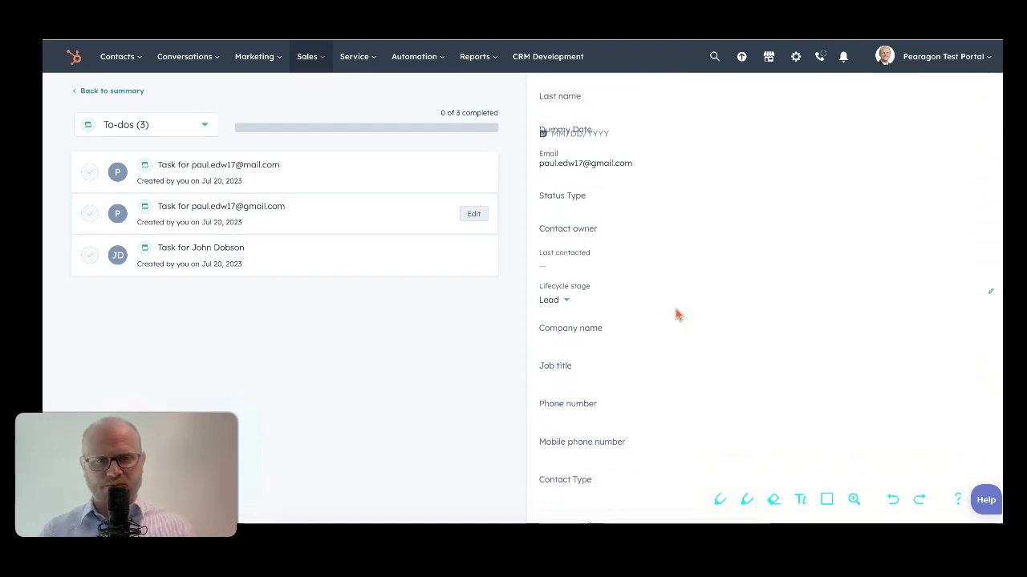
scroll(676, 314, "down", 10)
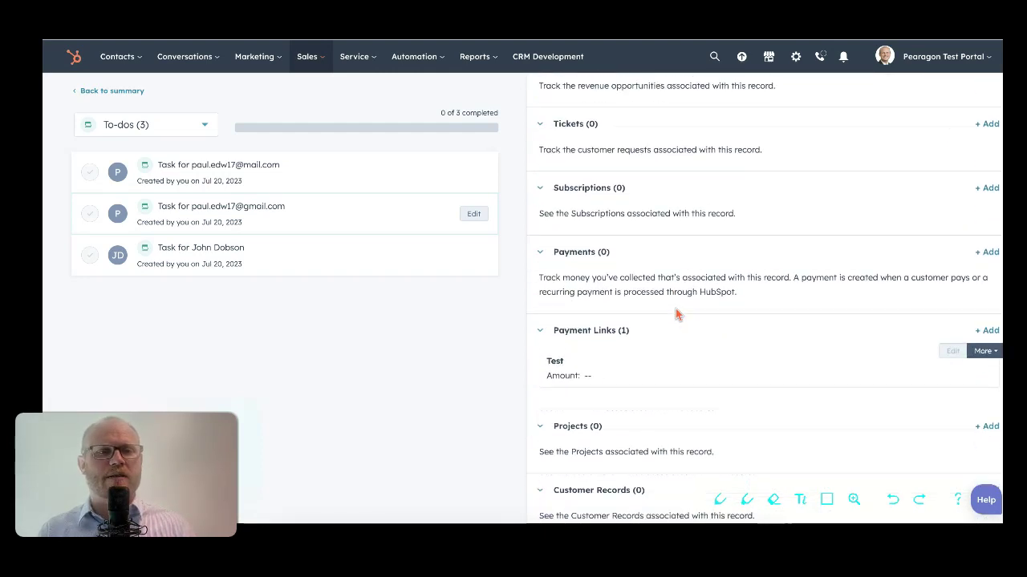
scroll(676, 315, "up", 12)
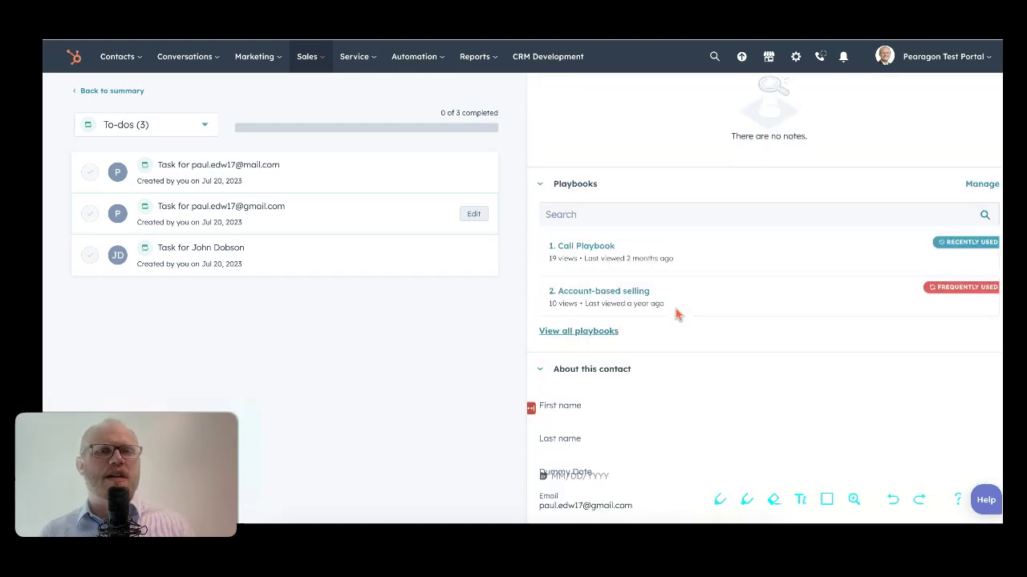
scroll(676, 315, "up", 4)
left_click_drag(767, 255, 758, 275)
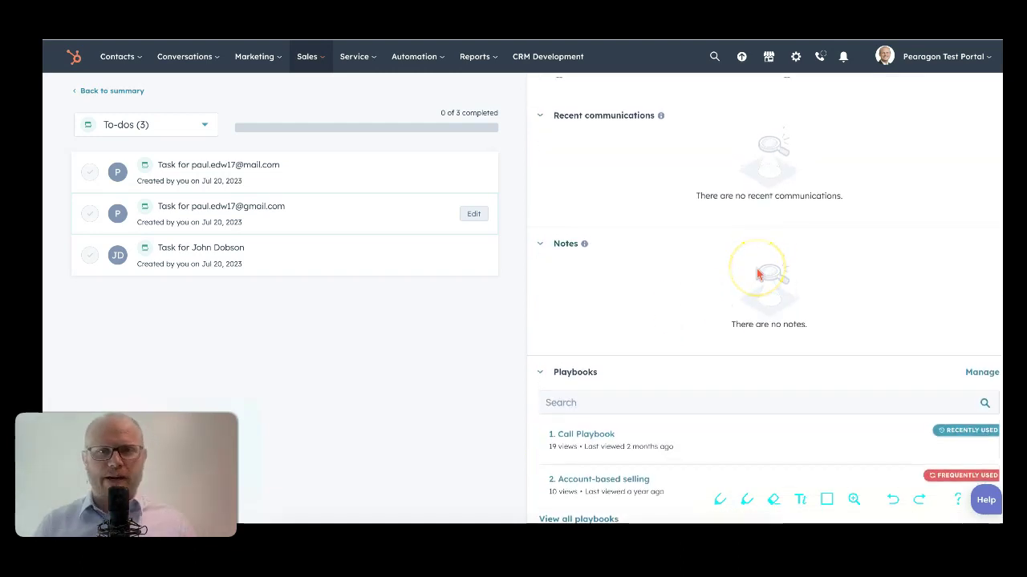
scroll(758, 274, "up", 3)
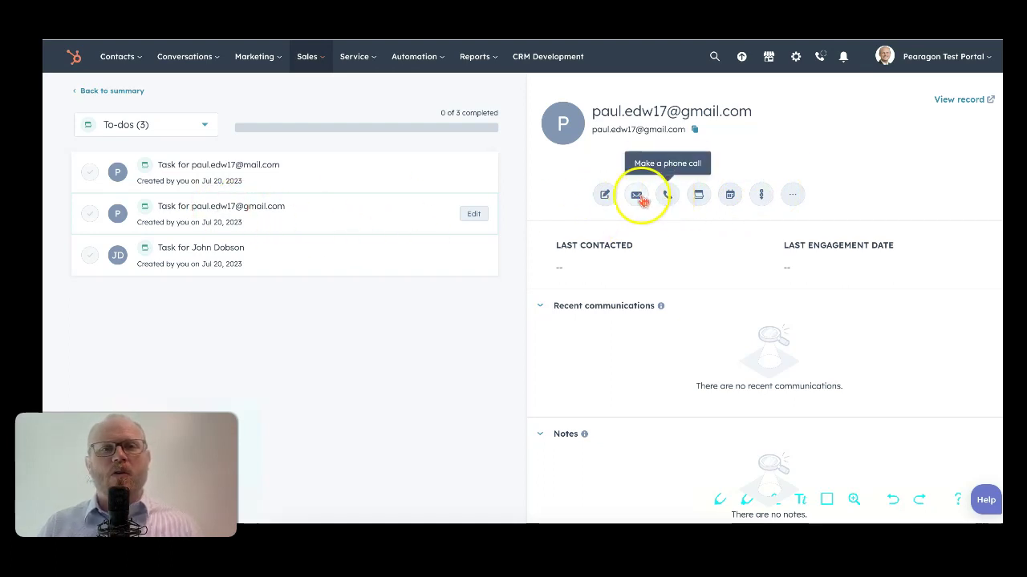
Start an email to the contact, move the draft aside, and try Send and complete task
left_click(638, 195)
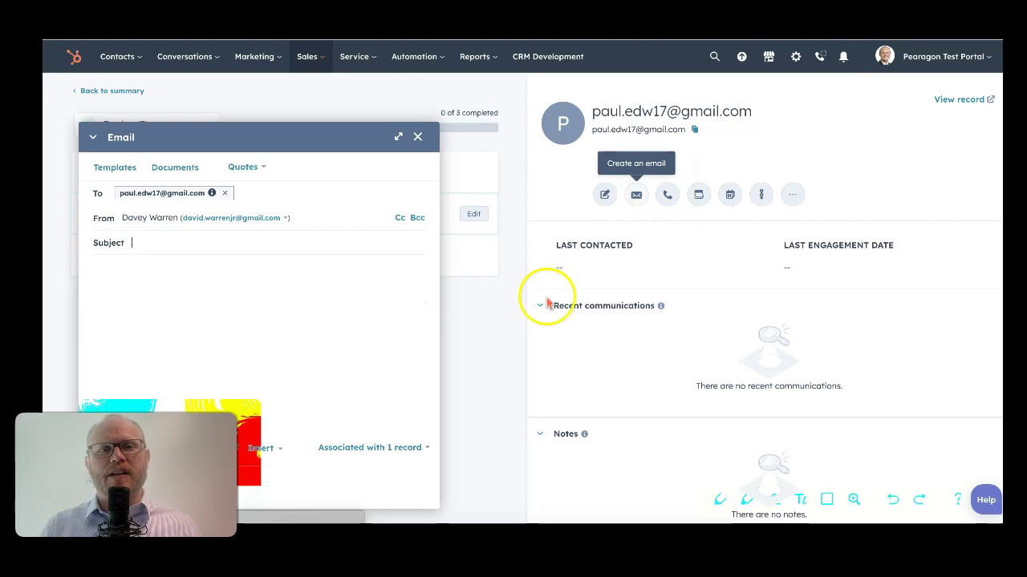
left_click_drag(282, 137, 518, 137)
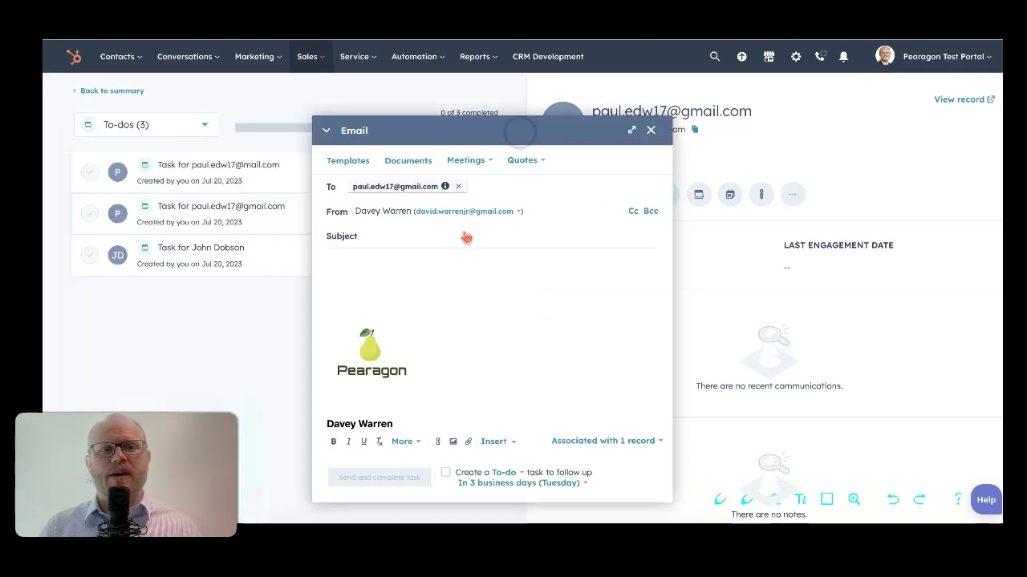
left_click(389, 478)
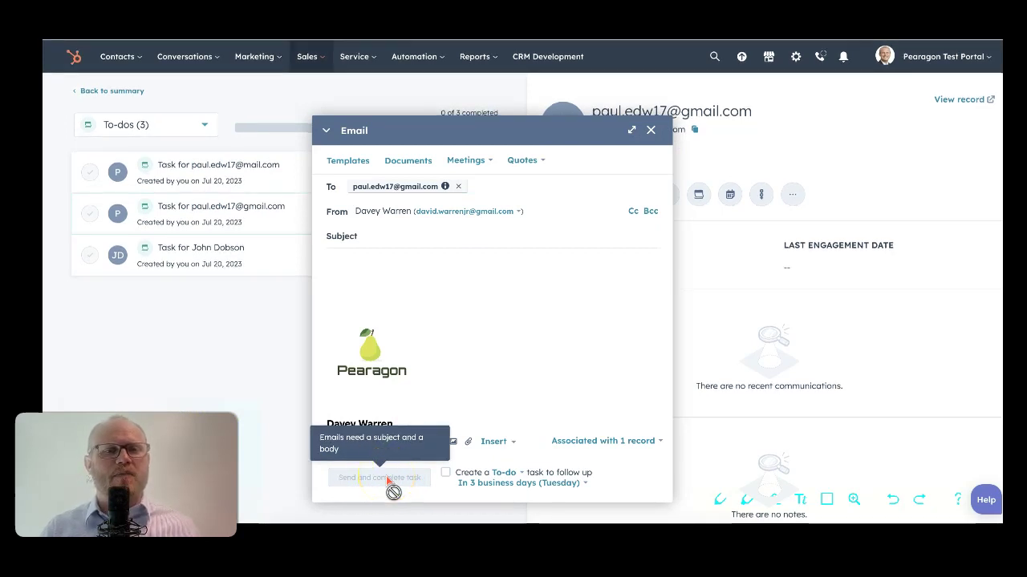
Discard the email draft and show only the 3 email tasks
left_click(656, 132)
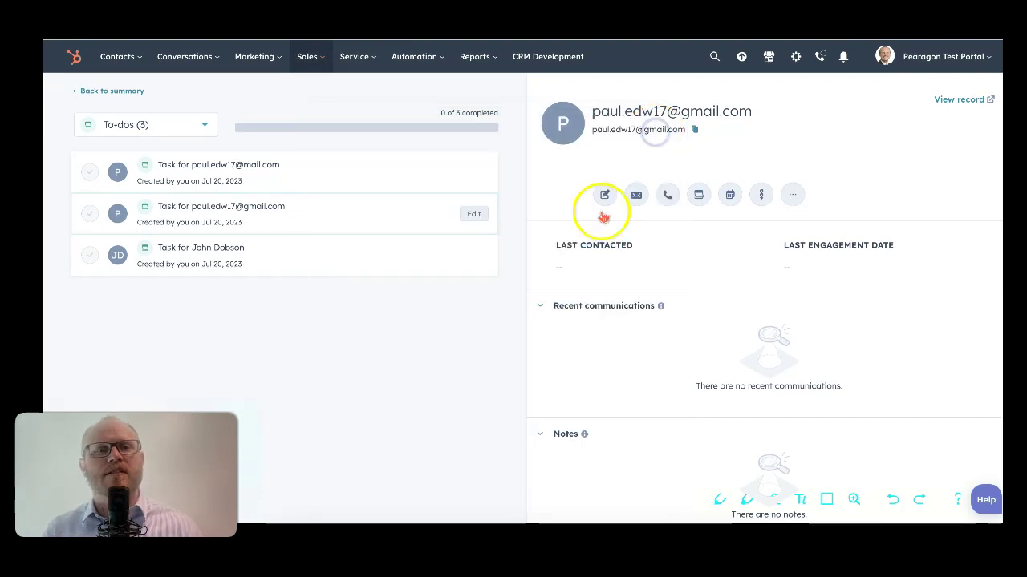
left_click(195, 126)
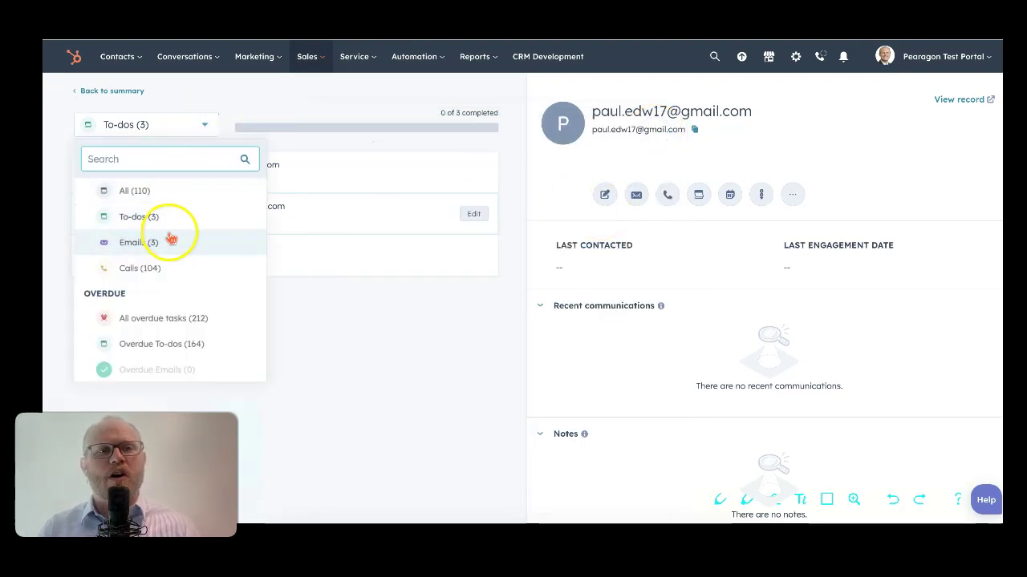
left_click(138, 242)
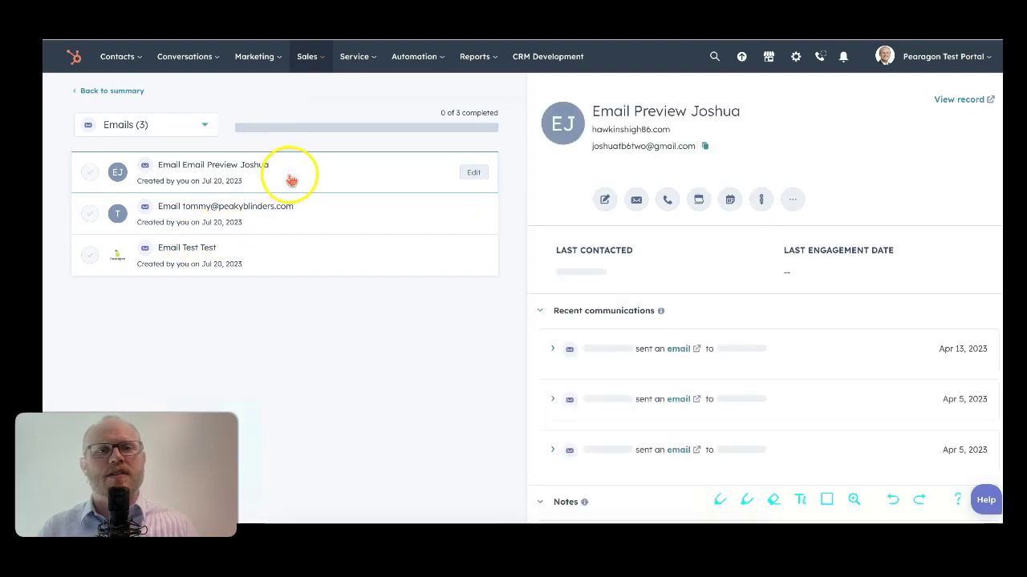
Switch to the 104 call tasks, view several call contacts, and return to the summary
left_click(195, 124)
left_click(167, 238)
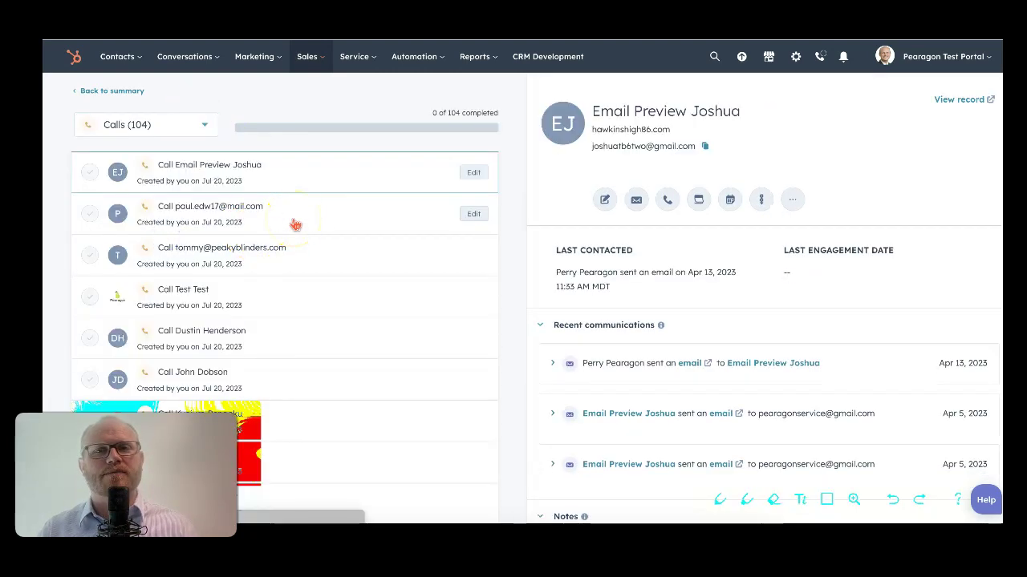
scroll(332, 195, "down", 1)
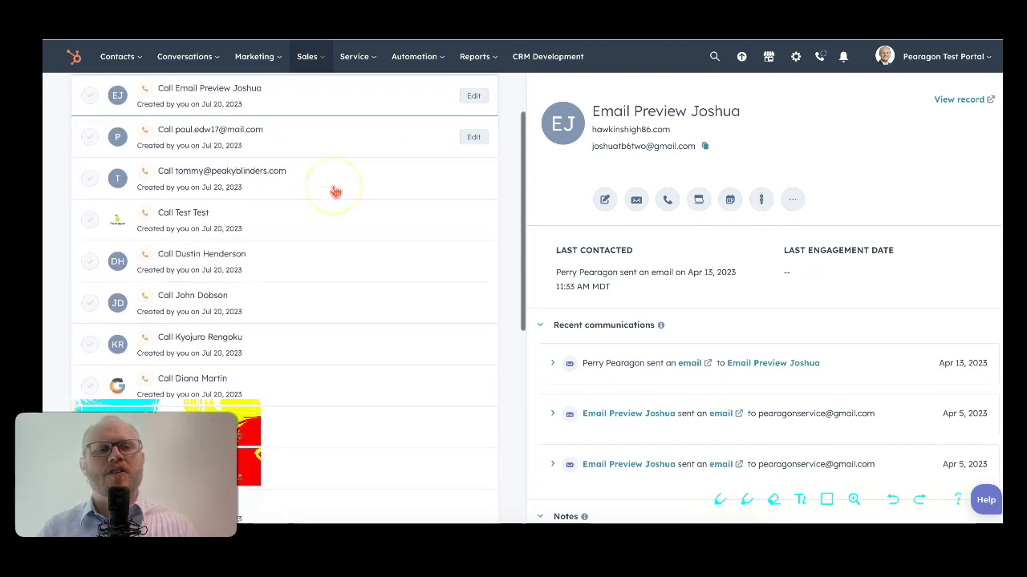
left_click(332, 172)
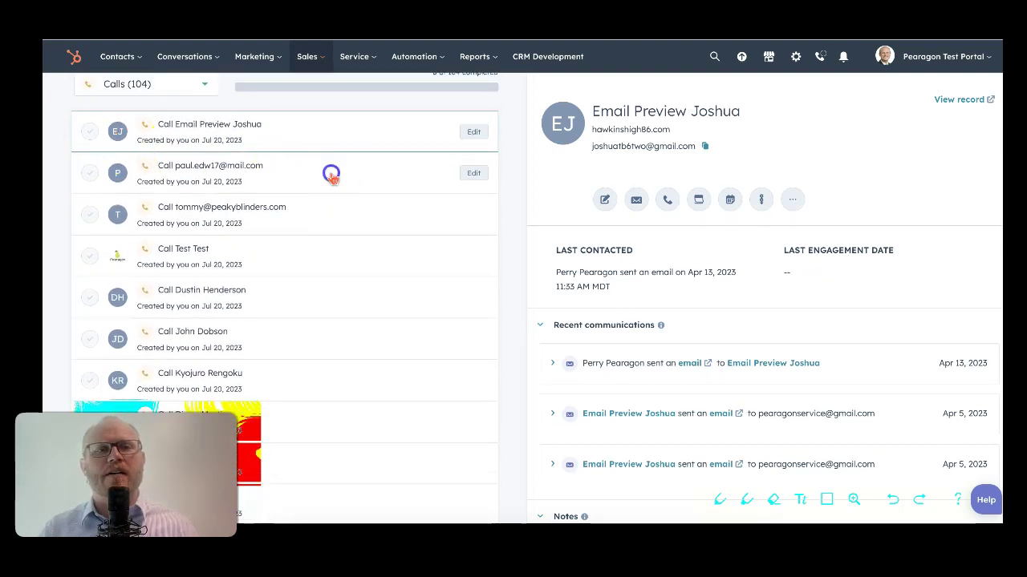
left_click(398, 213)
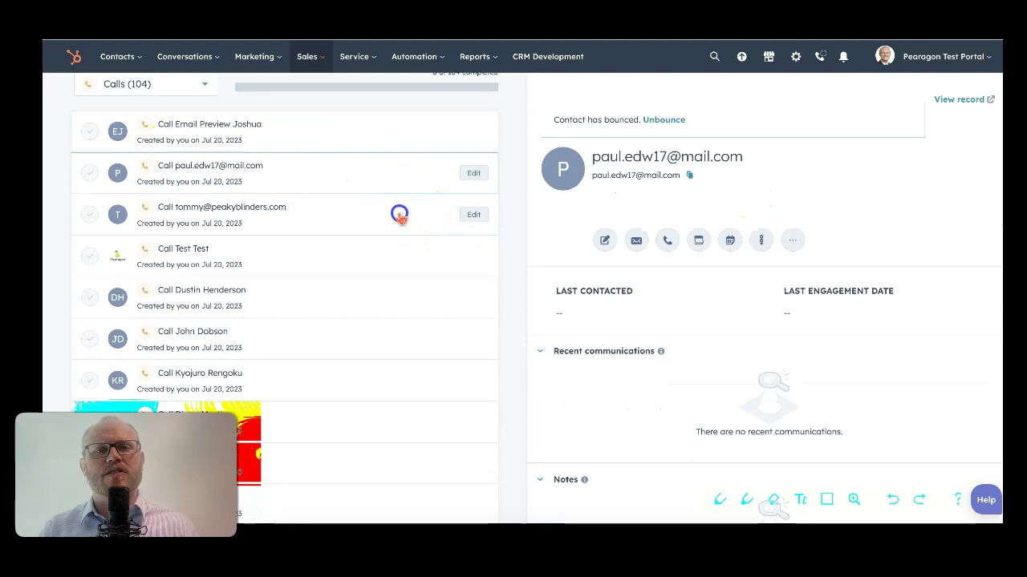
left_click(372, 256)
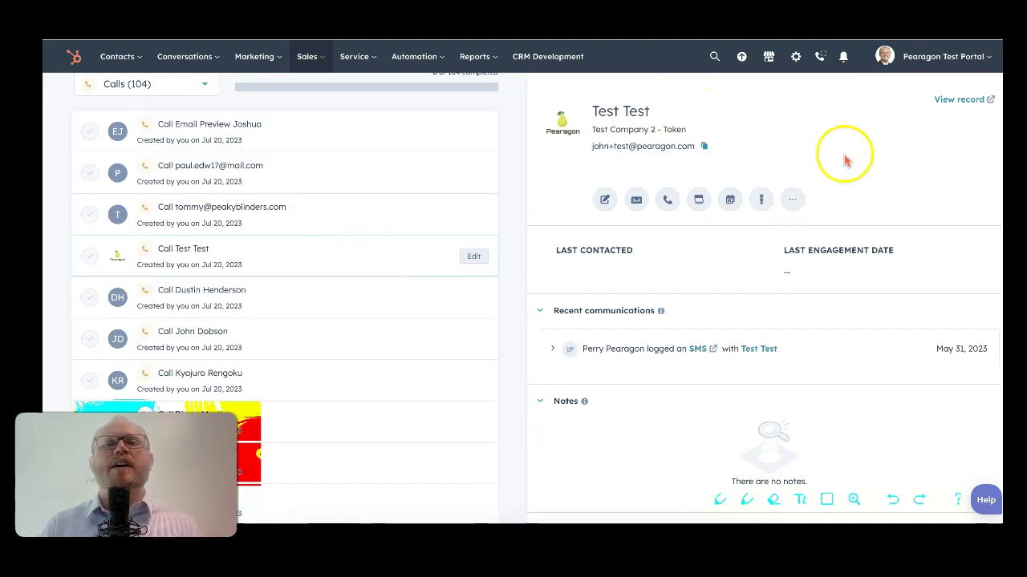
scroll(423, 360, "up", 1)
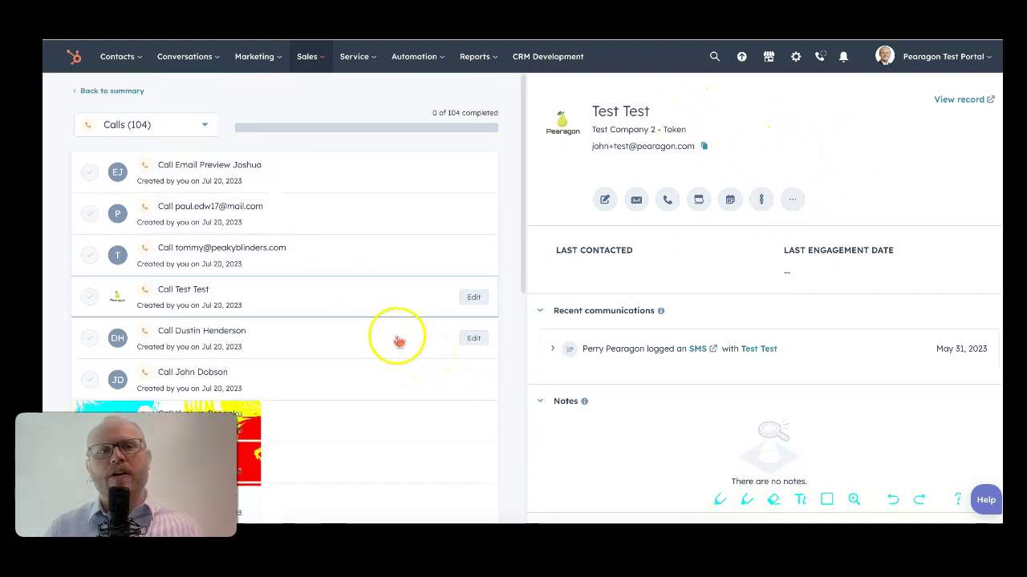
left_click(112, 90)
Start the 110-task queue and expand the 'Re: Fwd: Test email 222222' email
scroll(635, 248, "down", 1)
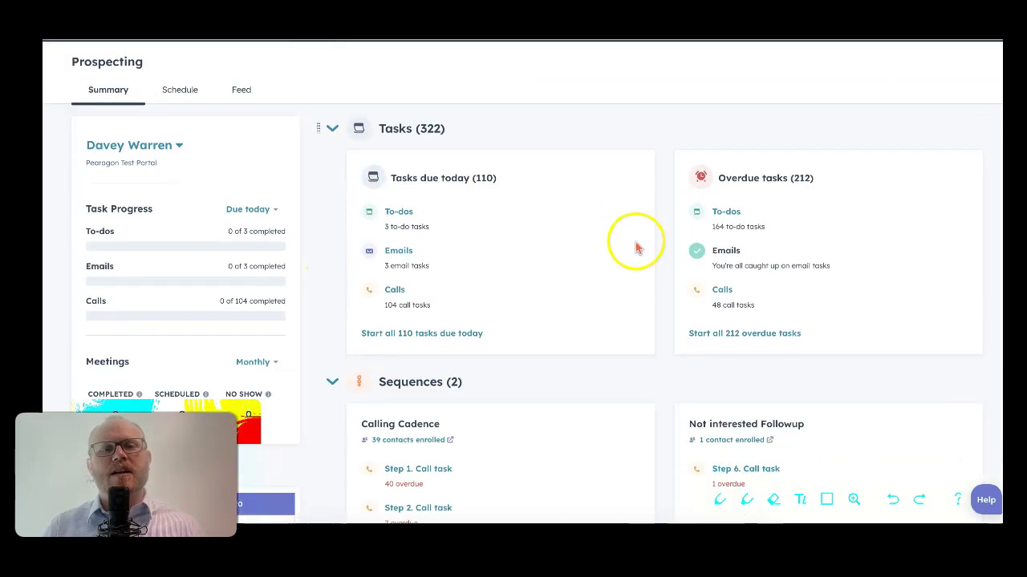
scroll(635, 248, "down", 2)
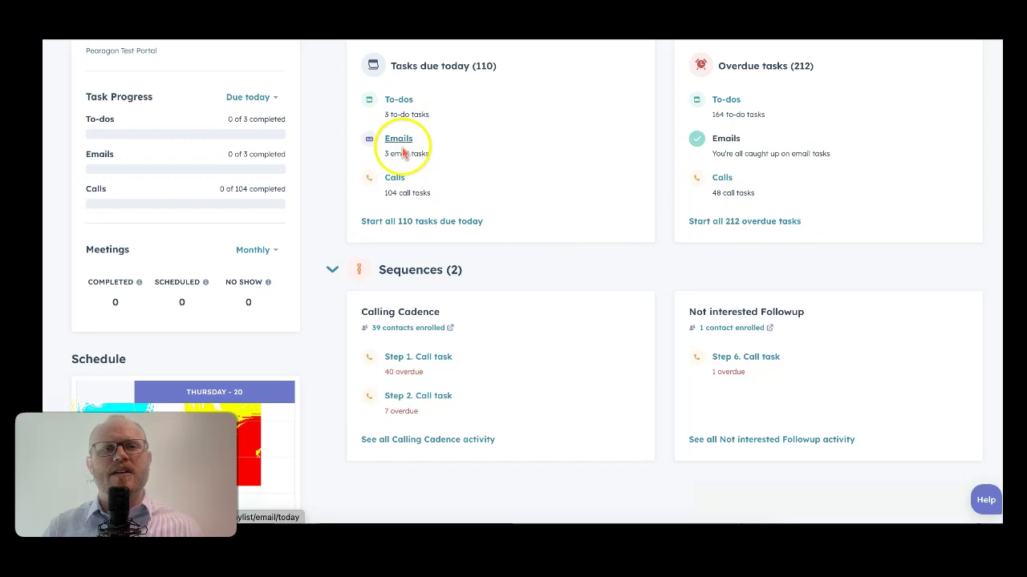
left_click(407, 220)
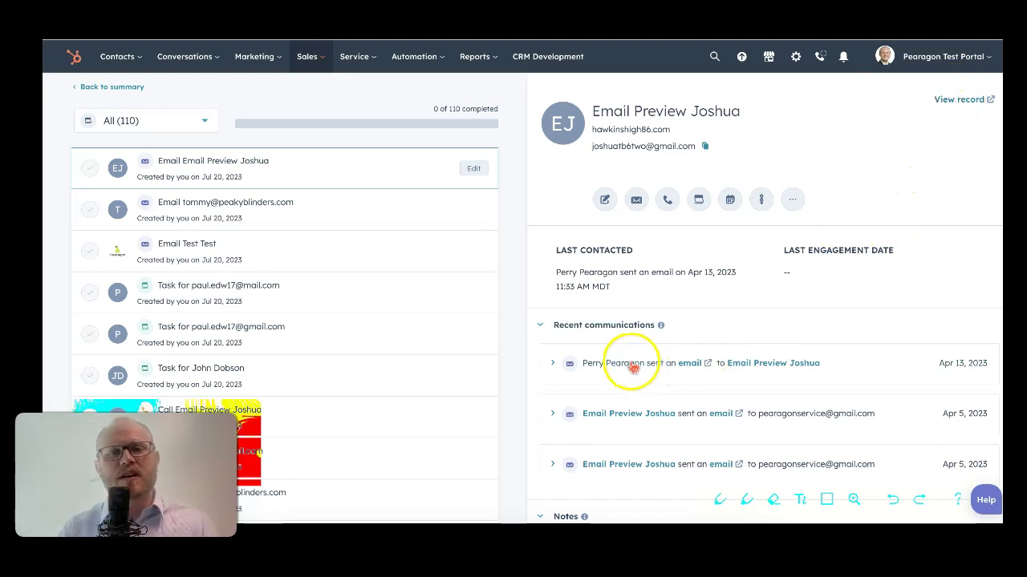
left_click(553, 363)
scroll(734, 361, "down", 2)
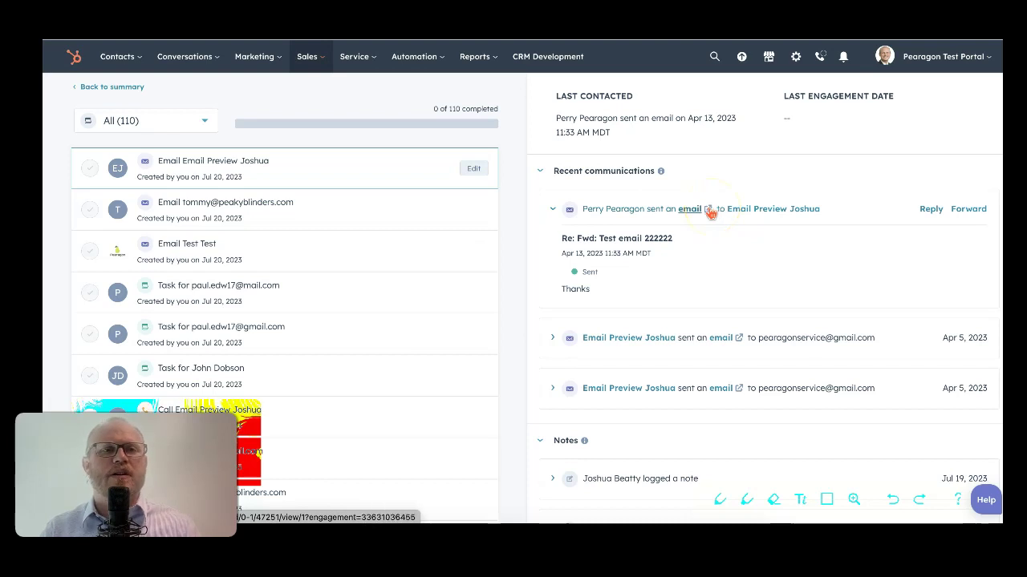
scroll(348, 246, "up", 1)
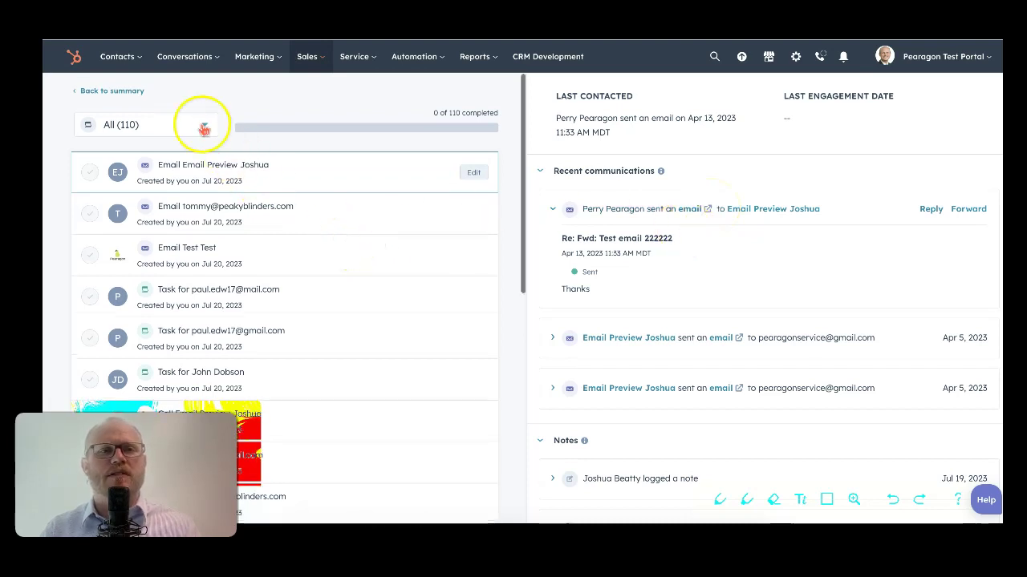
Leave the queue for the summary and switch to the Schedule tab's calendar prompt
left_click(122, 91)
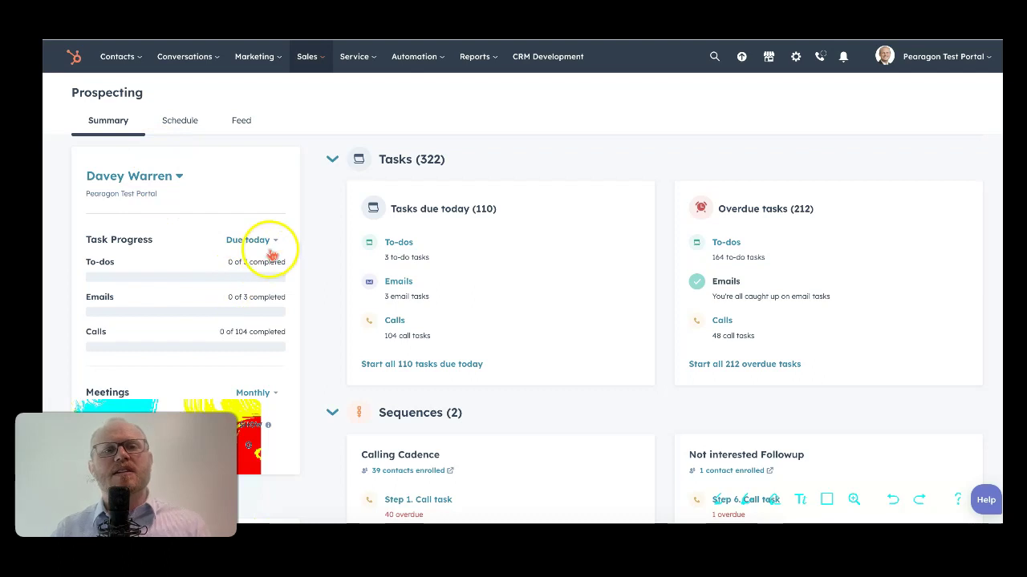
left_click(184, 127)
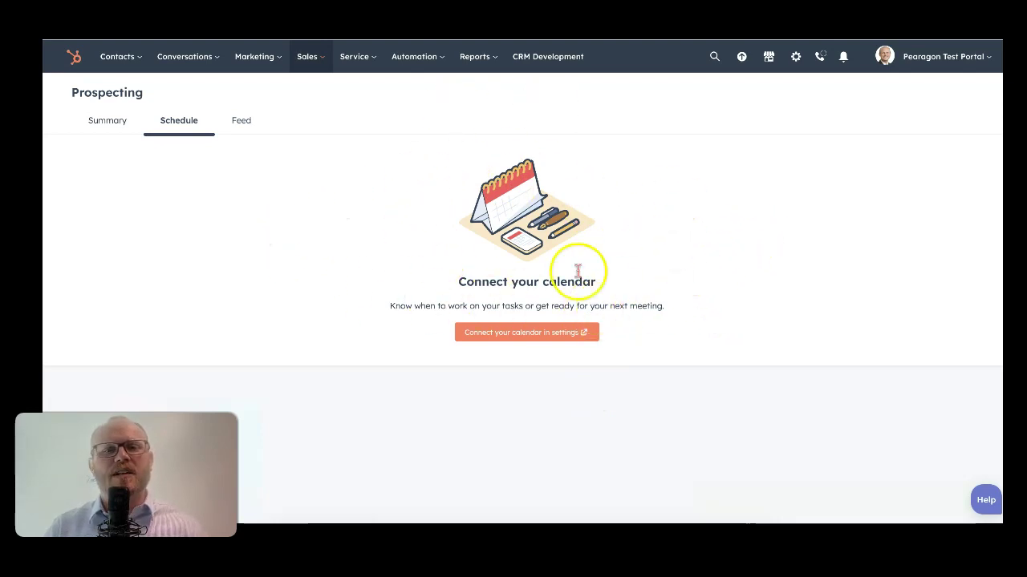
Show the Feed tab and load older activities, including the email click, open and Pricing visit
left_click(242, 127)
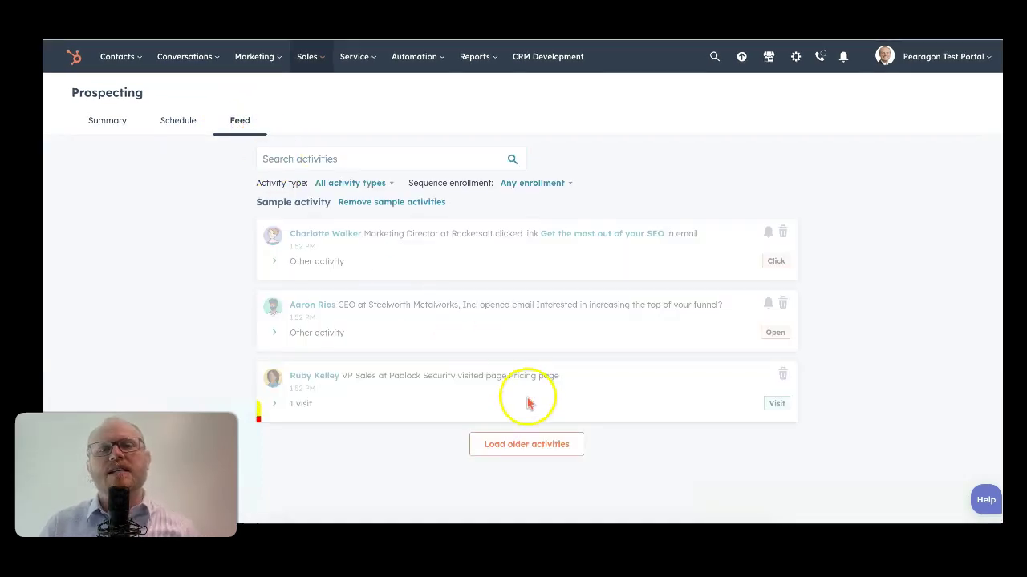
left_click(523, 450)
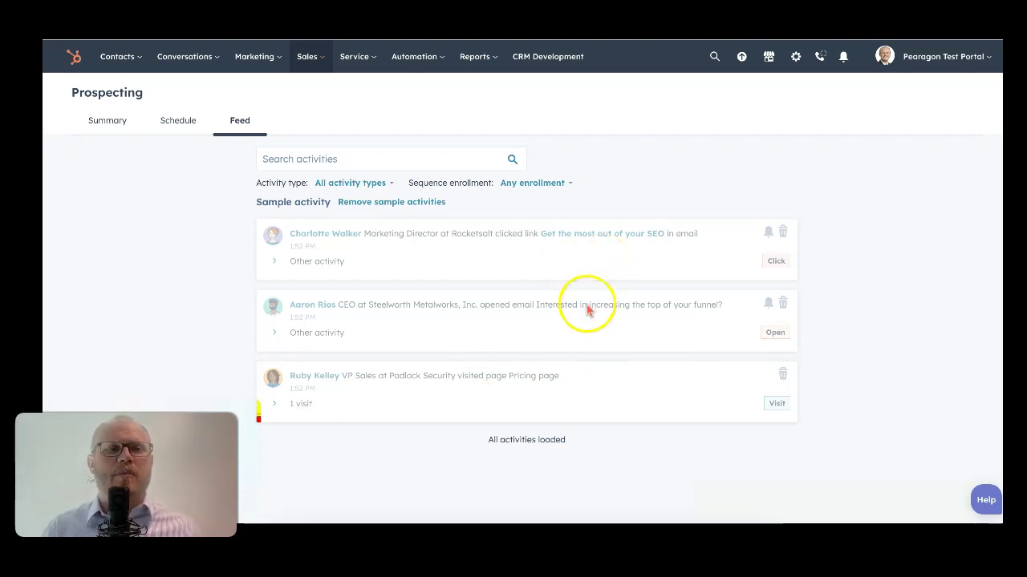
left_click(110, 121)
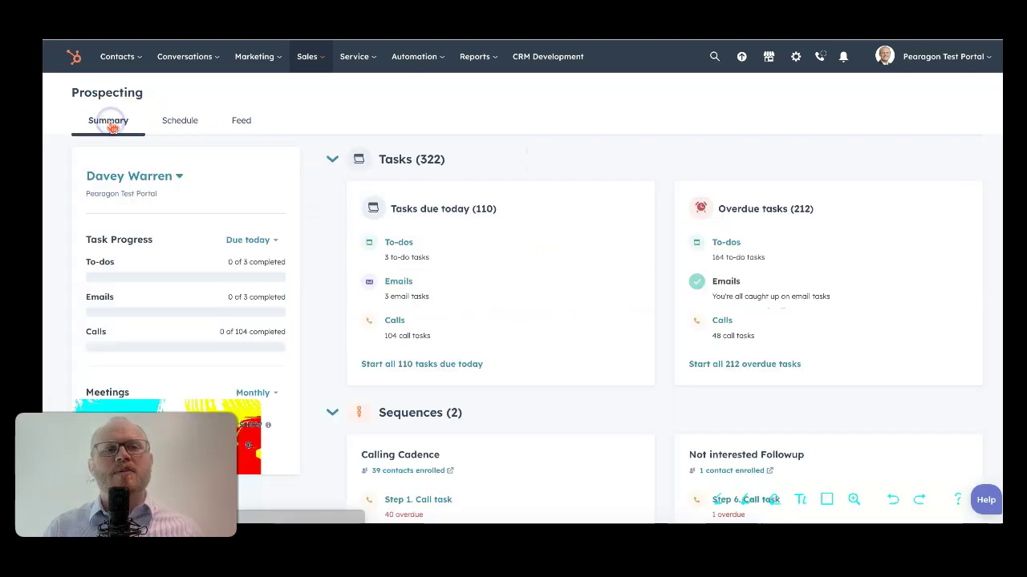